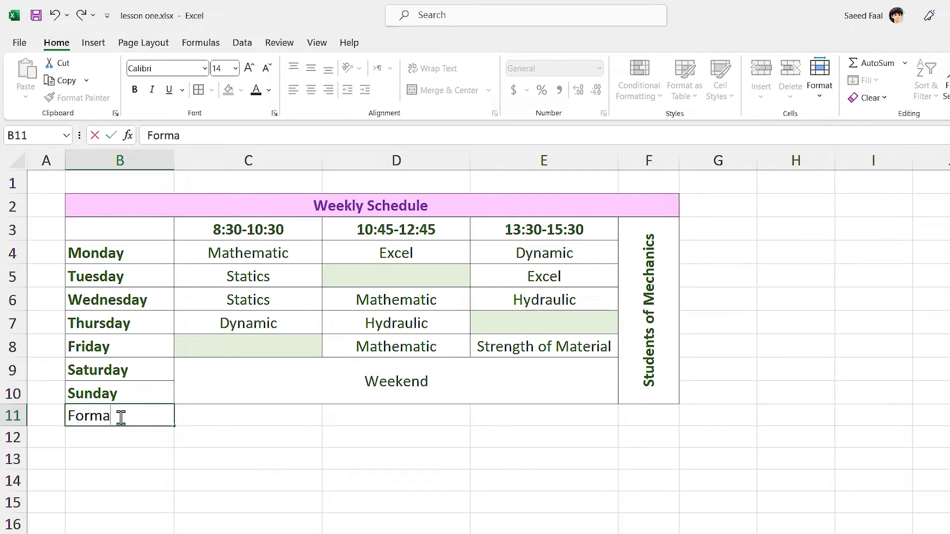
Enter Format Painter in cell B11, directly below the weekly schedule, and select that cell.
click(105, 449)
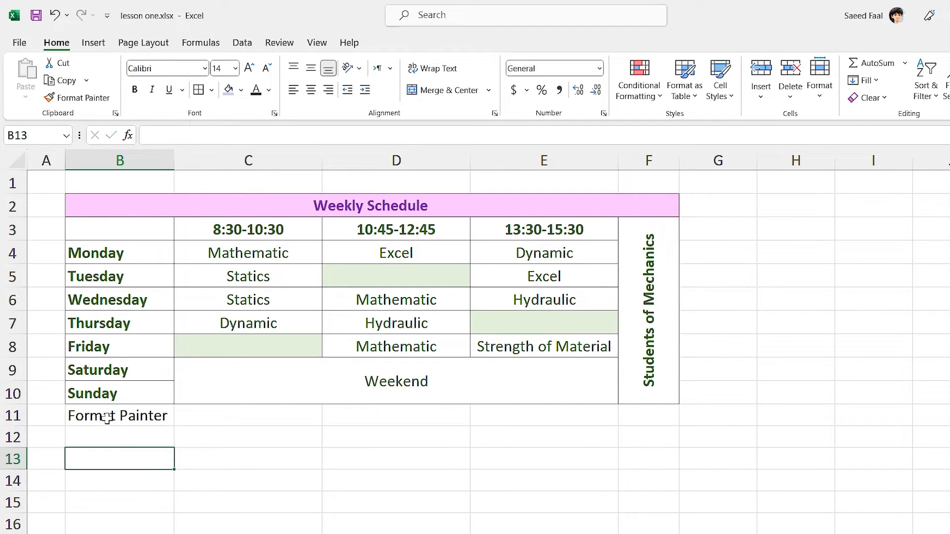
click(94, 419)
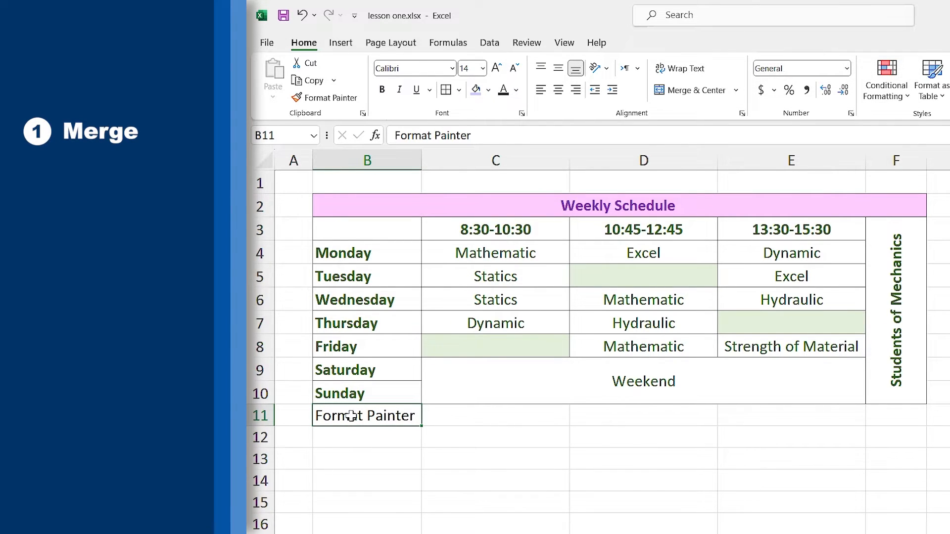
Merge and center B11:F11 and set the font color of its text to the standard purple.
drag(351, 417, 906, 418)
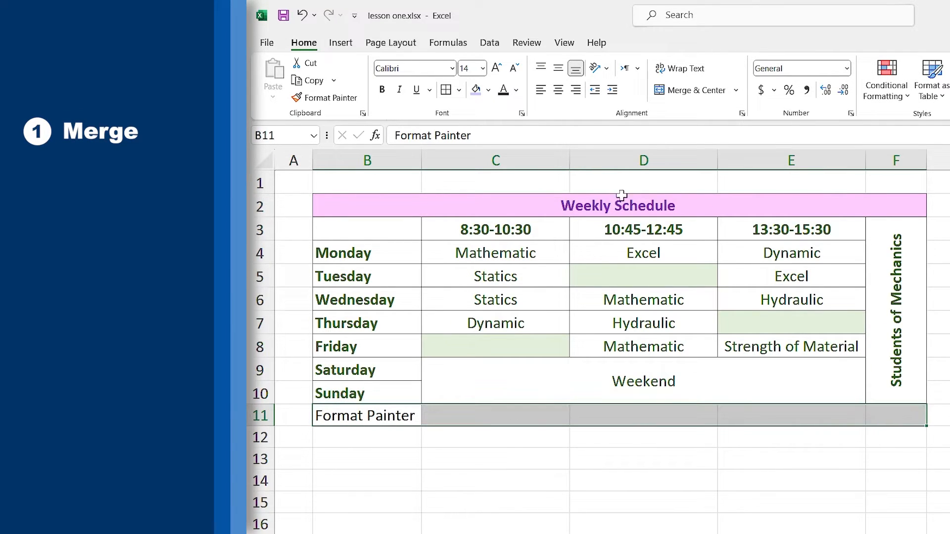
click(688, 90)
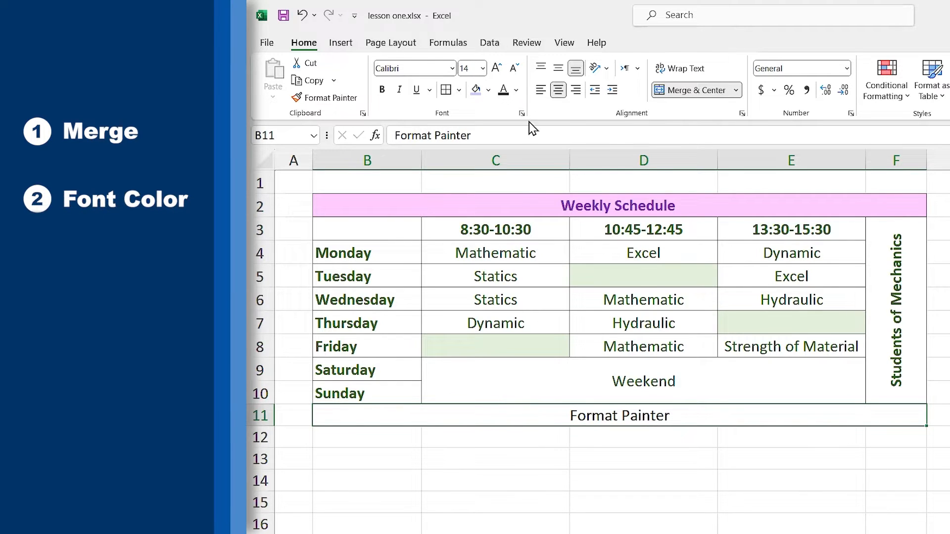
click(518, 90)
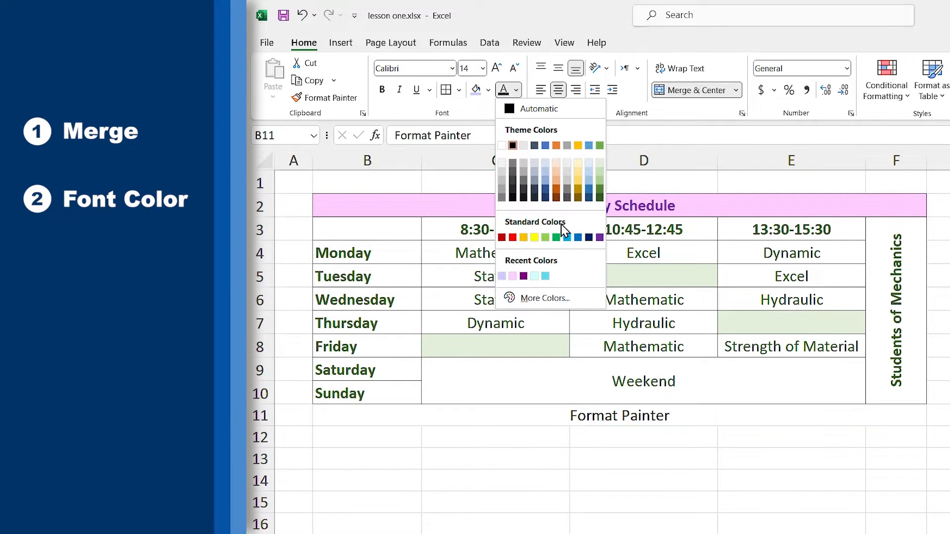
click(599, 238)
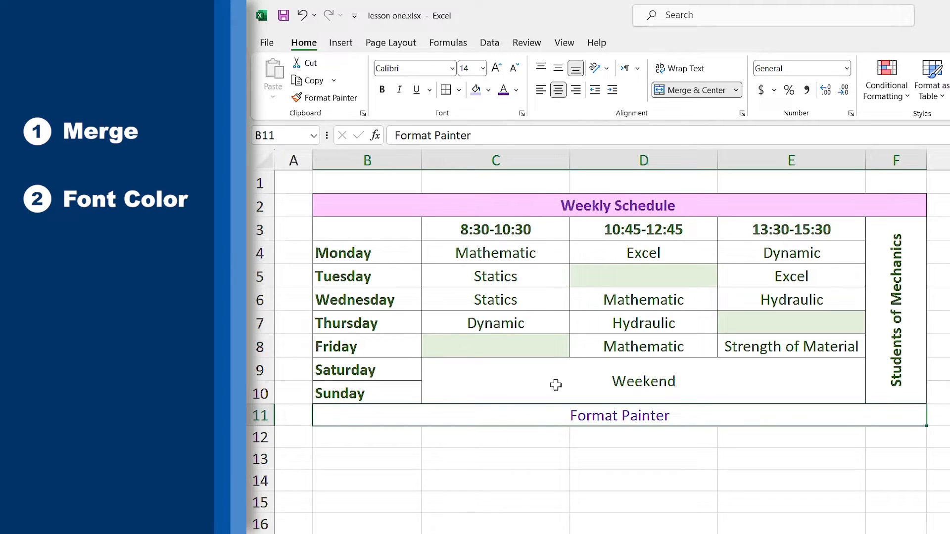
Format the merged Format Painter cell with the recent light pink fill, bold text and All Borders.
click(489, 90)
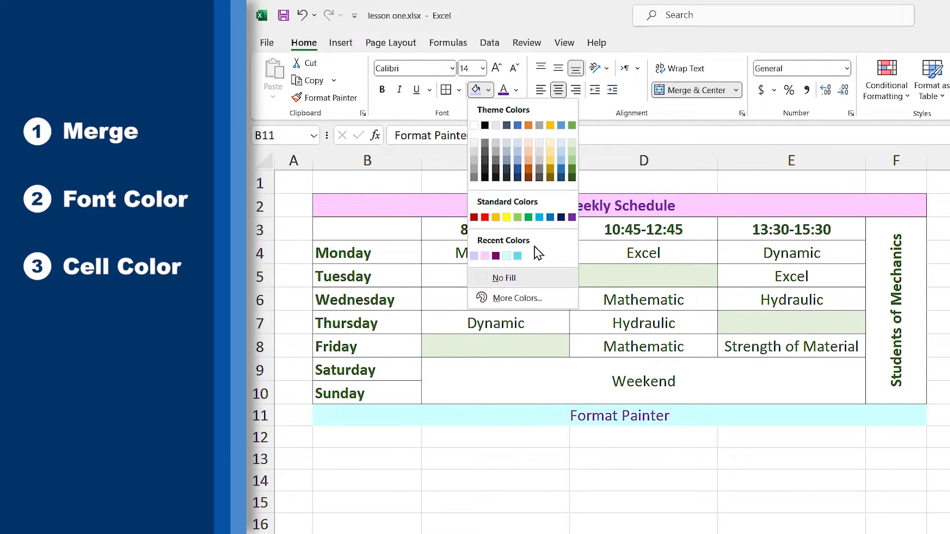
click(485, 257)
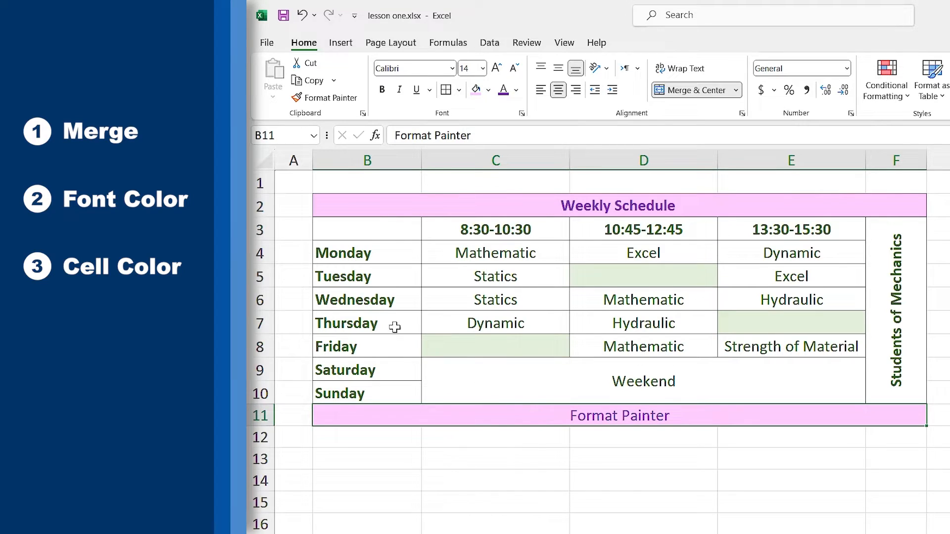
click(383, 91)
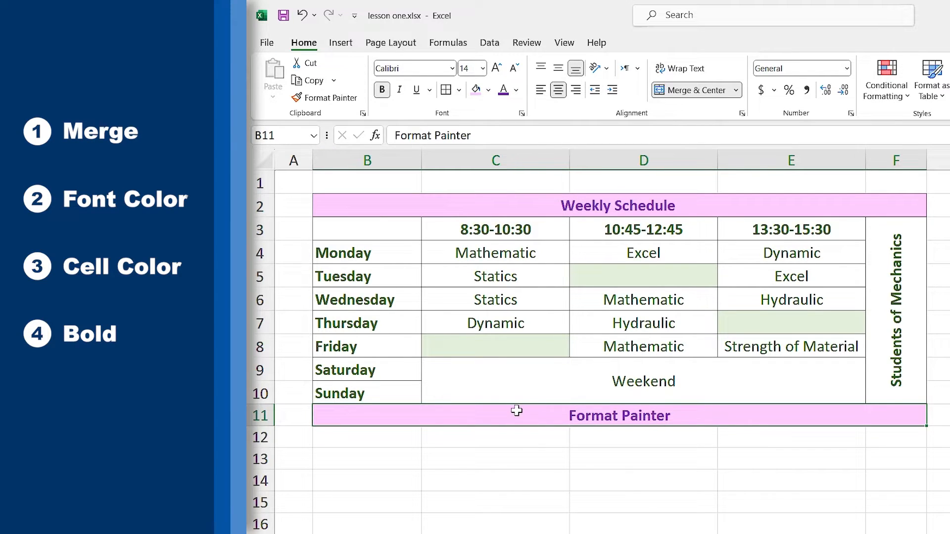
click(460, 90)
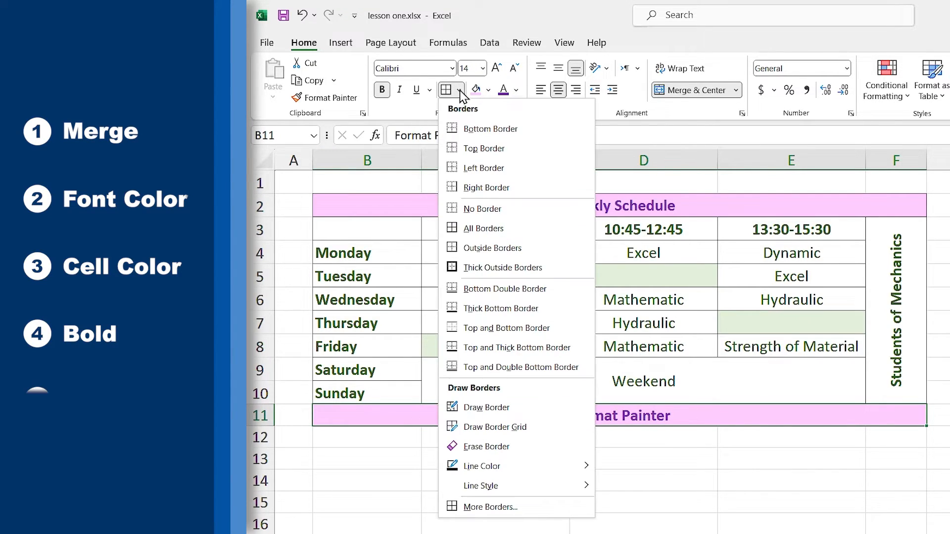
click(497, 229)
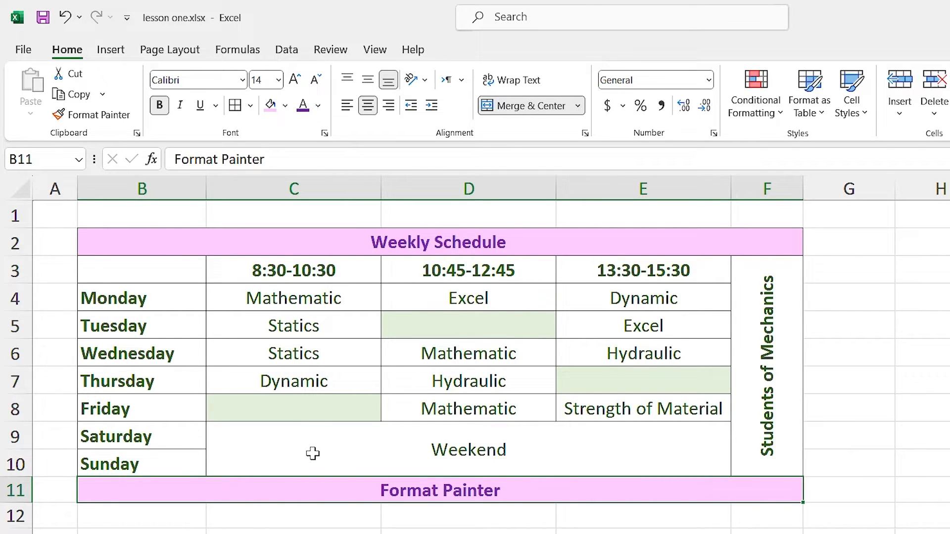
Undo all the formatting on row 11 one action at a time, including the merge, and reselect B11.
key(ctrl+z)
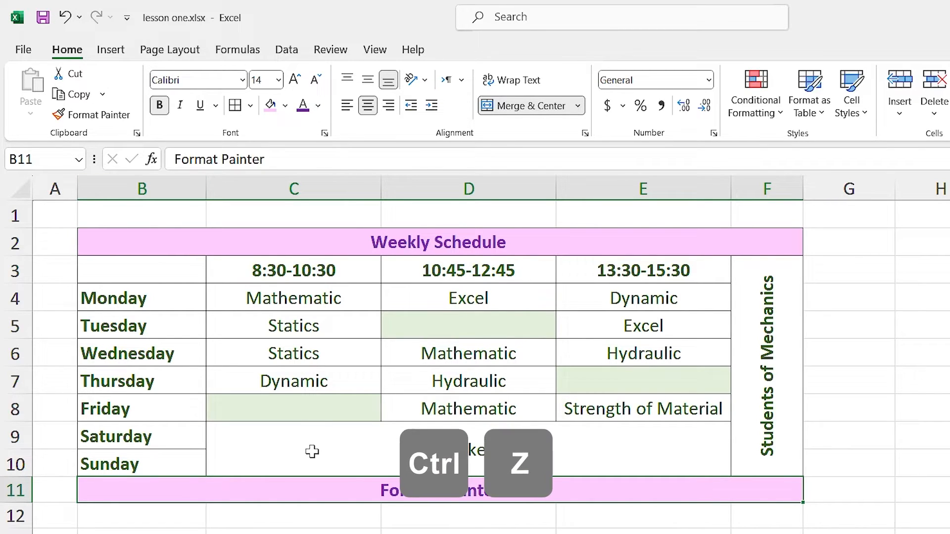
key(ctrl+z)
key(ctrl+z)
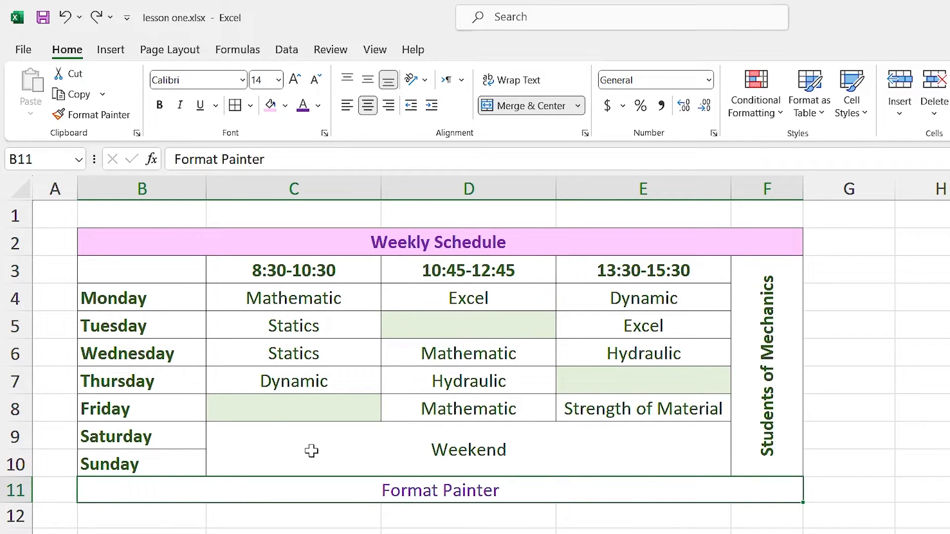
key(ctrl+z)
key(ctrl+z)
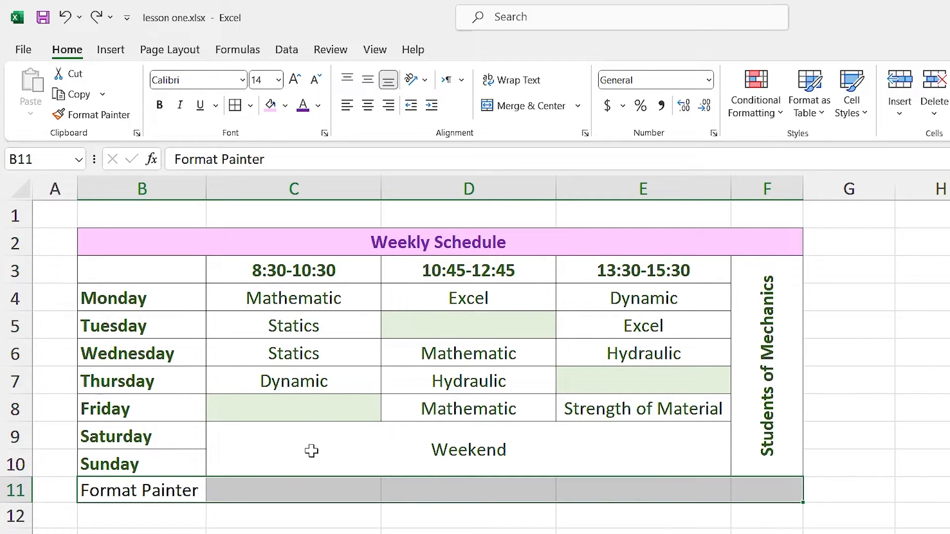
click(270, 491)
click(142, 488)
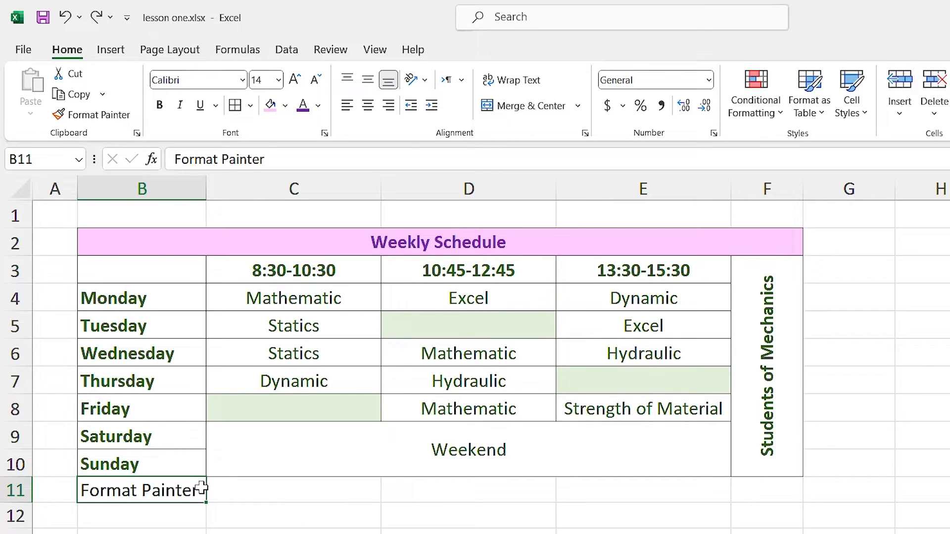
Redo all the undone formatting actions on the Format Painter cell in row 11.
click(97, 18)
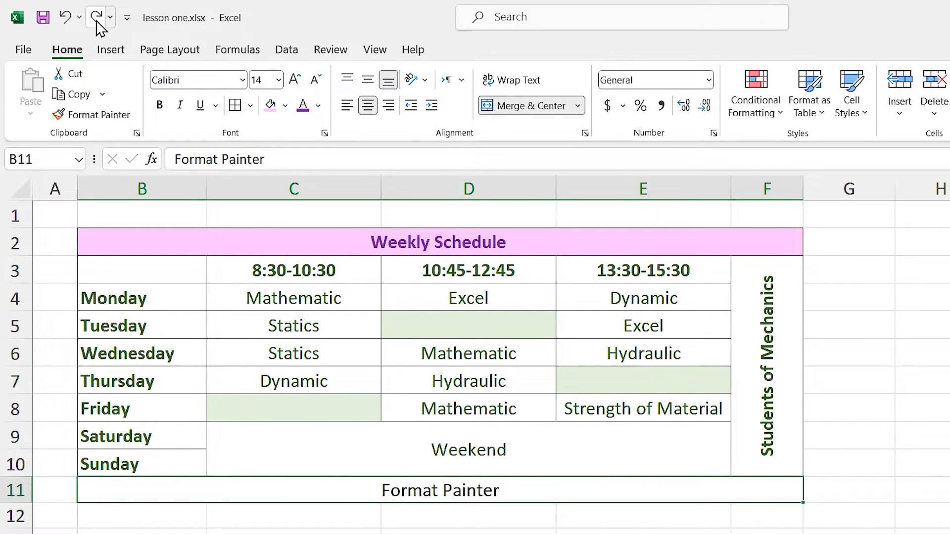
click(97, 18)
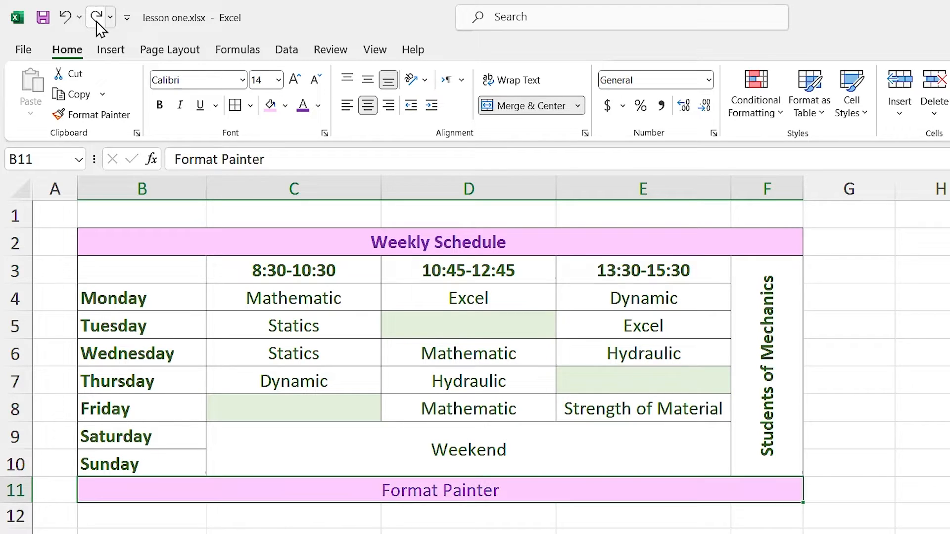
click(97, 19)
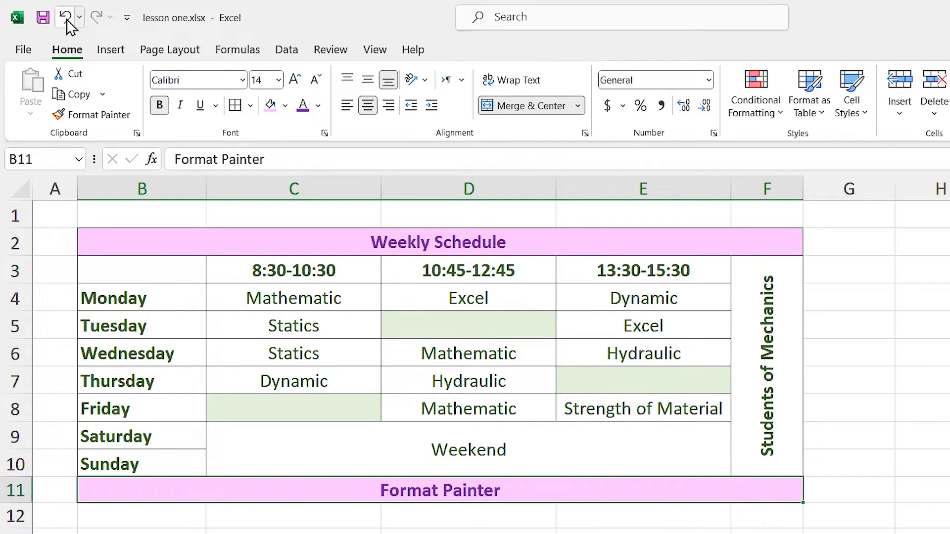
Undo the last five actions at once, from Borders back through Merge Cells, and reselect B11.
click(79, 18)
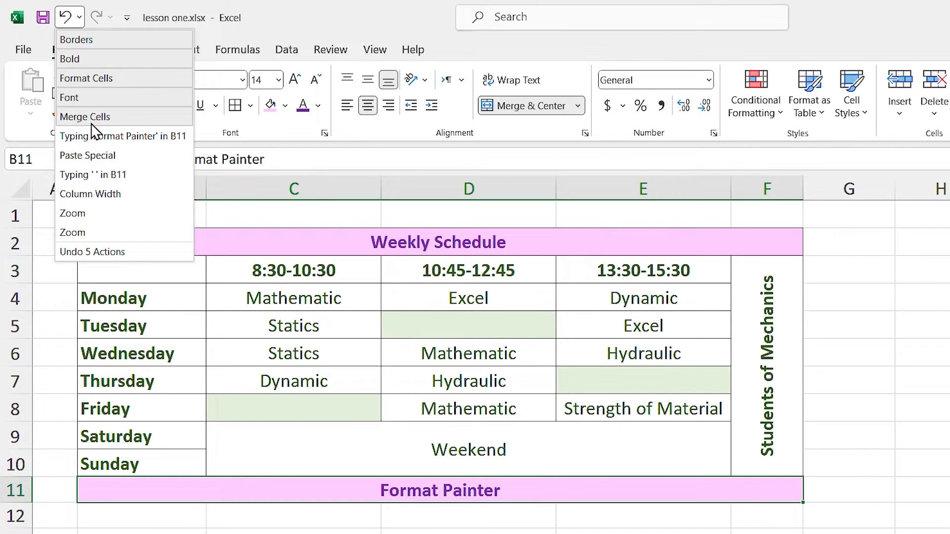
click(129, 117)
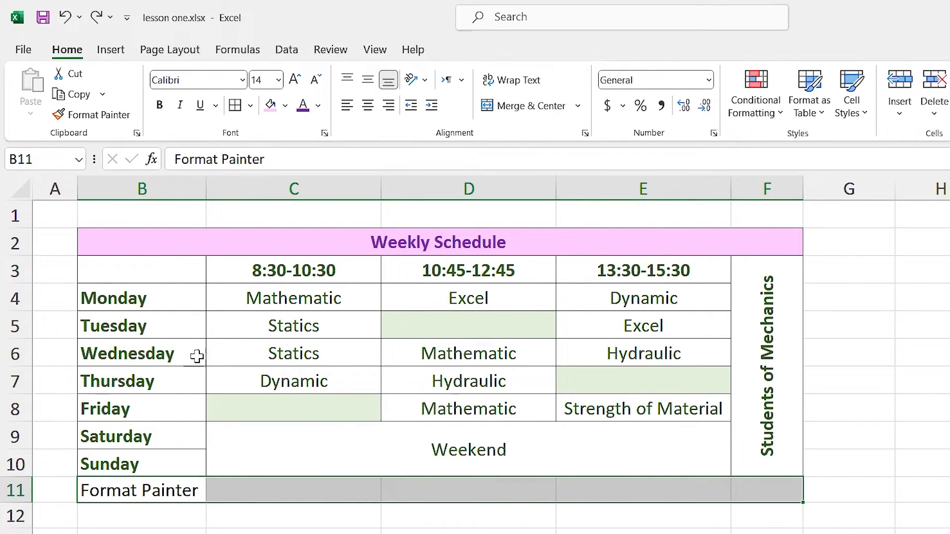
click(349, 489)
click(104, 491)
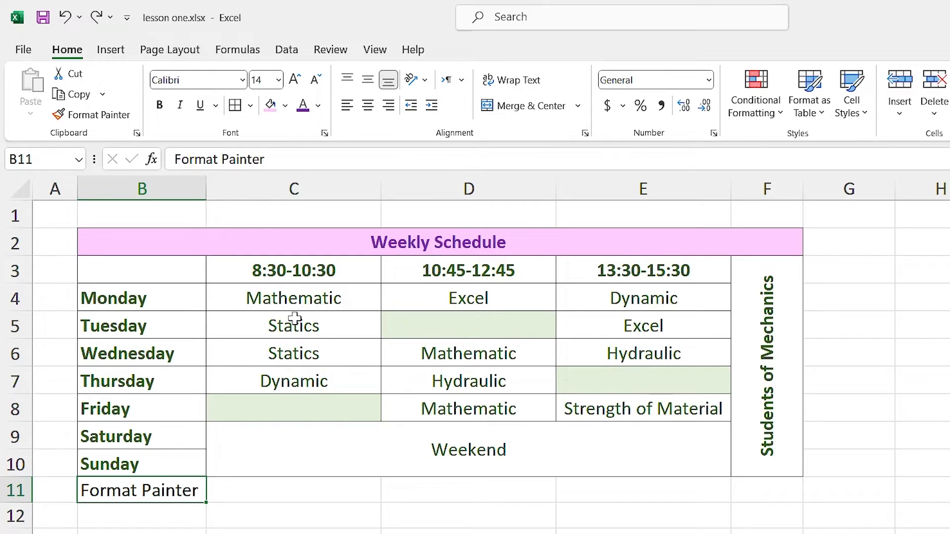
Copy the Weekly Schedule title's formatting onto the text in B11 with Format Painter.
click(299, 244)
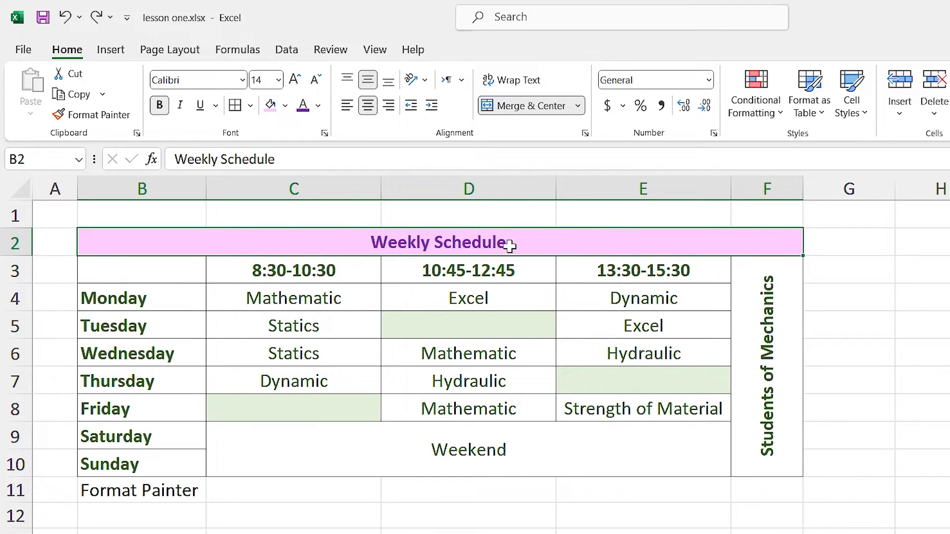
click(98, 115)
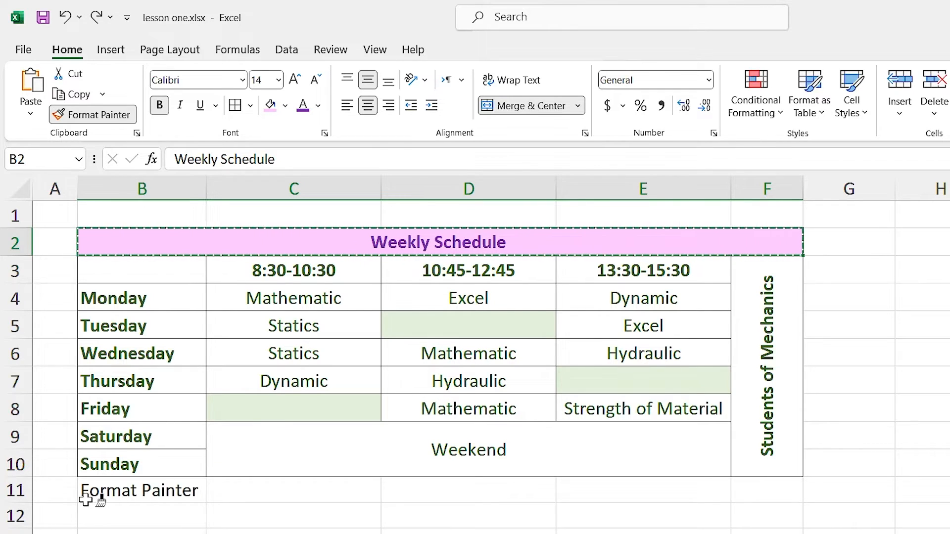
click(144, 490)
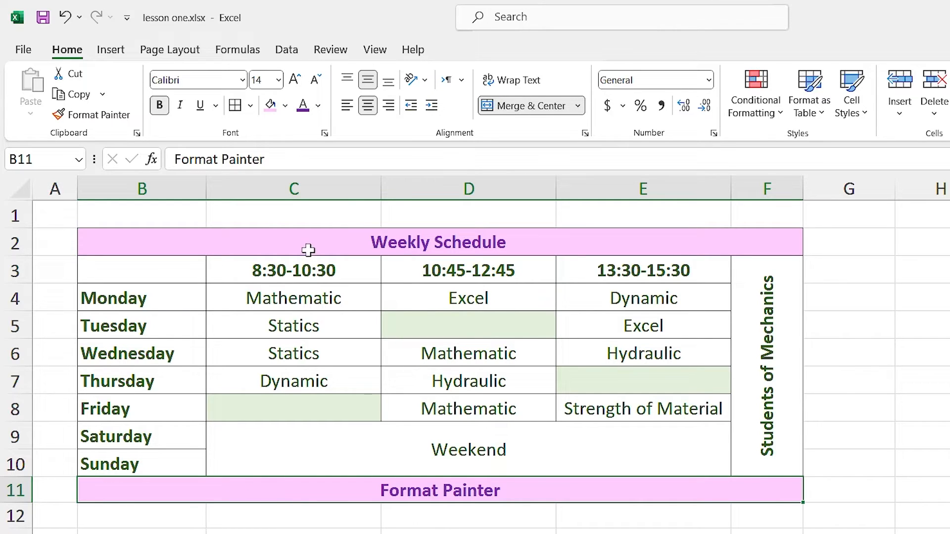
Try to copy the Weekly Schedule title's formatting onto the Monday cell B4 with Format Painter.
click(332, 243)
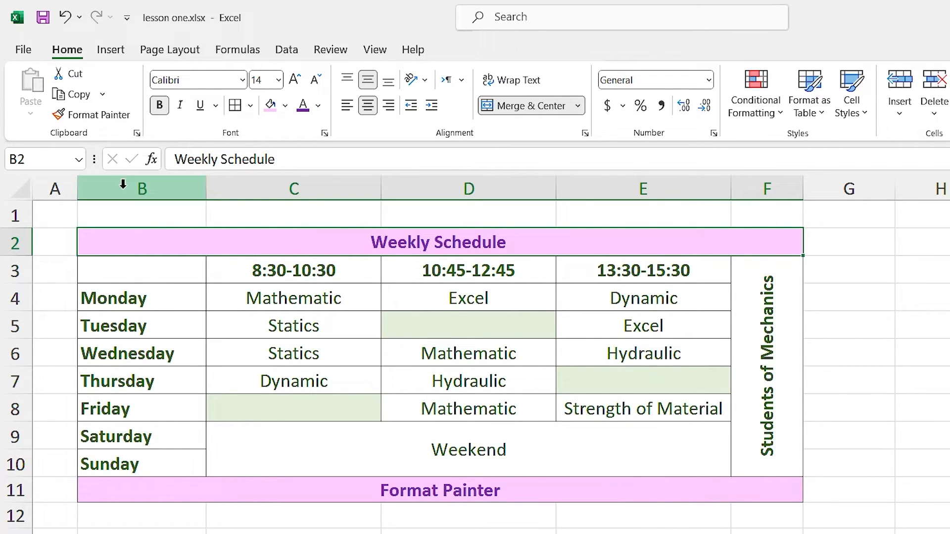
click(89, 117)
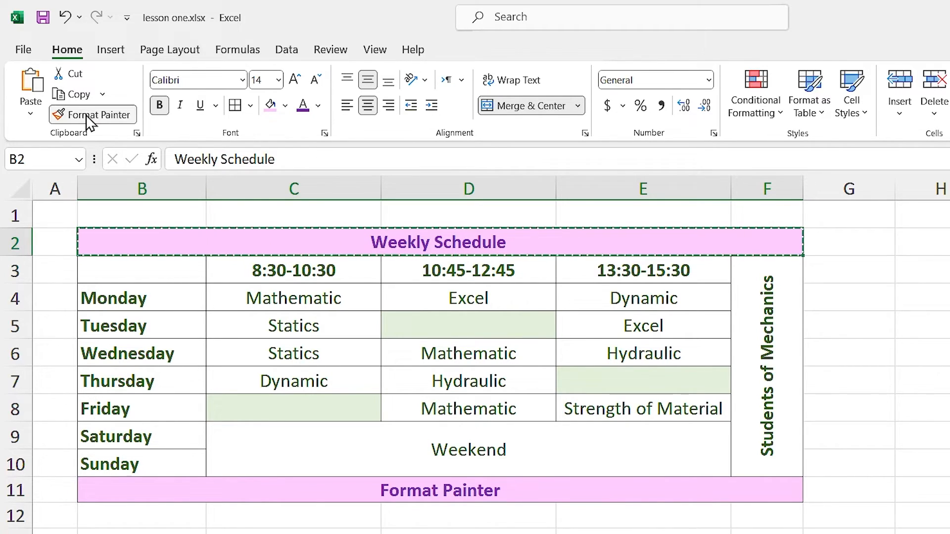
click(142, 299)
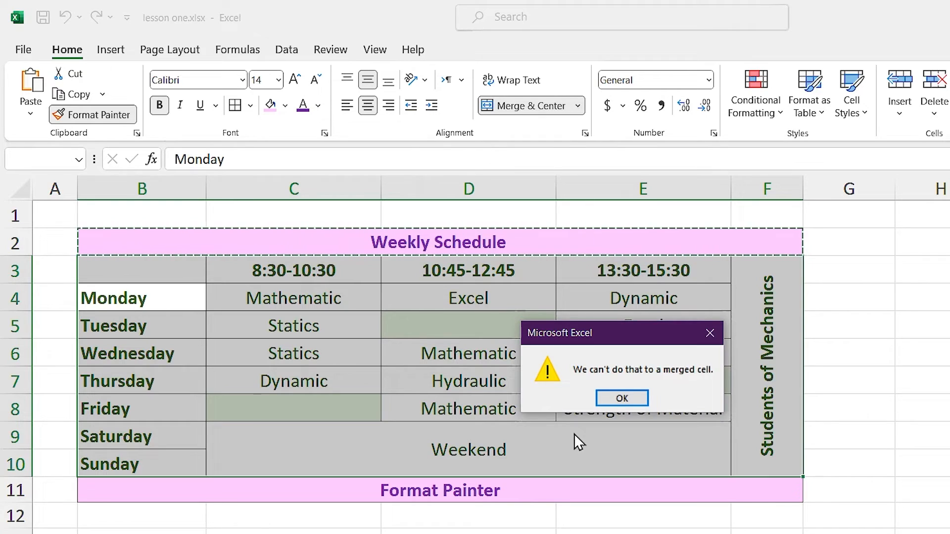
click(614, 400)
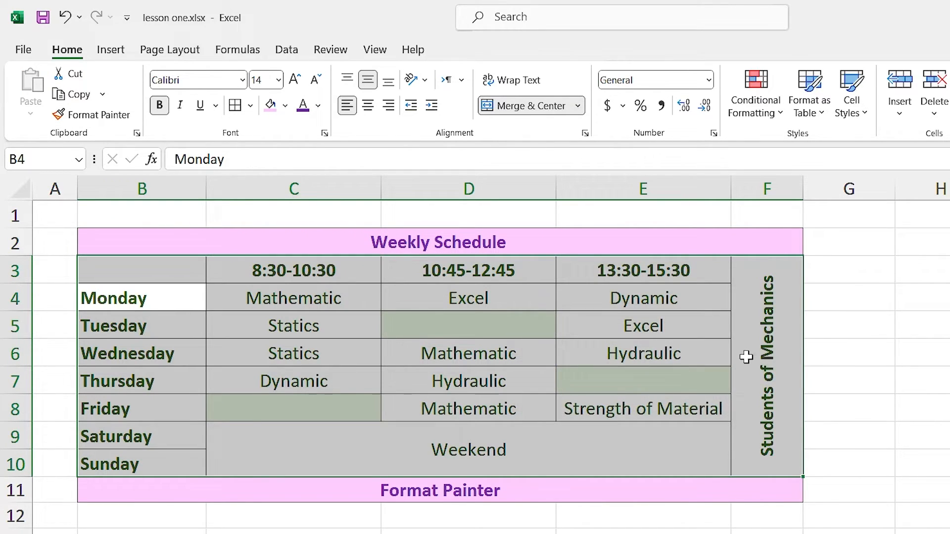
Unmerge the Students of Mechanics cell spanning F3:F10.
click(750, 373)
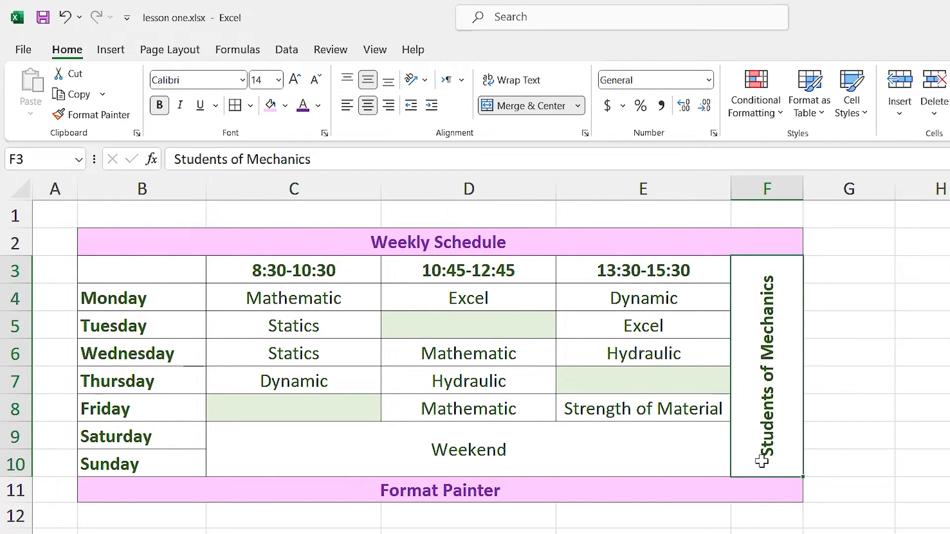
click(524, 109)
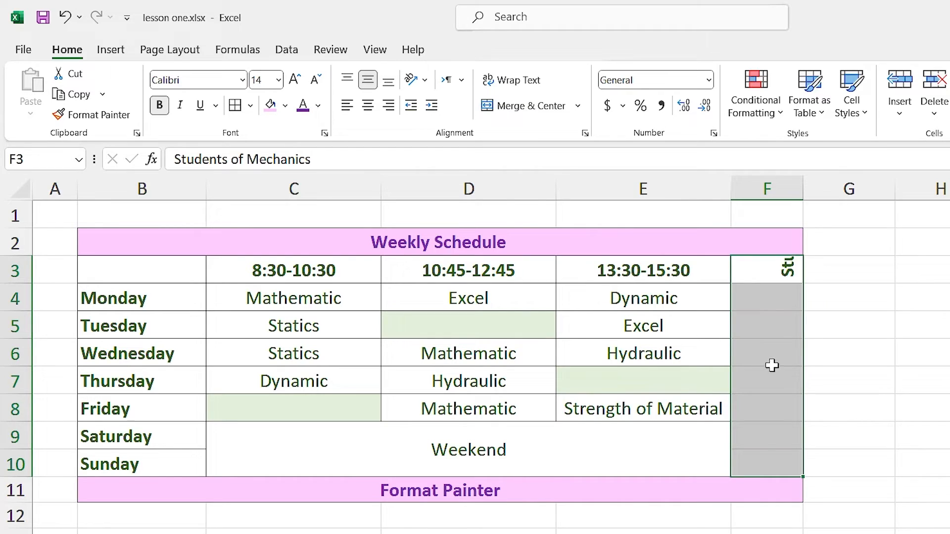
Apply the Weekly Schedule title's formatting to the Monday cell B4 with Format Painter and undo the change.
click(330, 251)
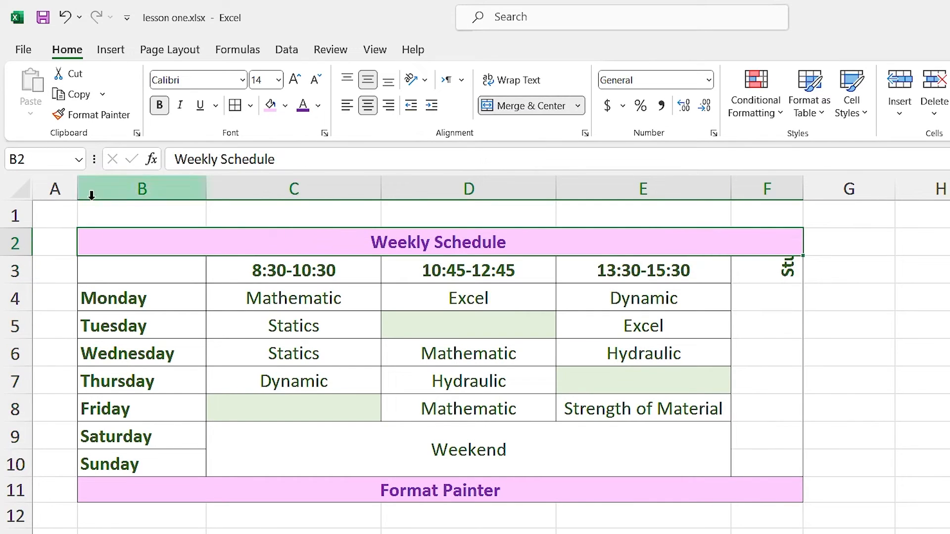
click(88, 118)
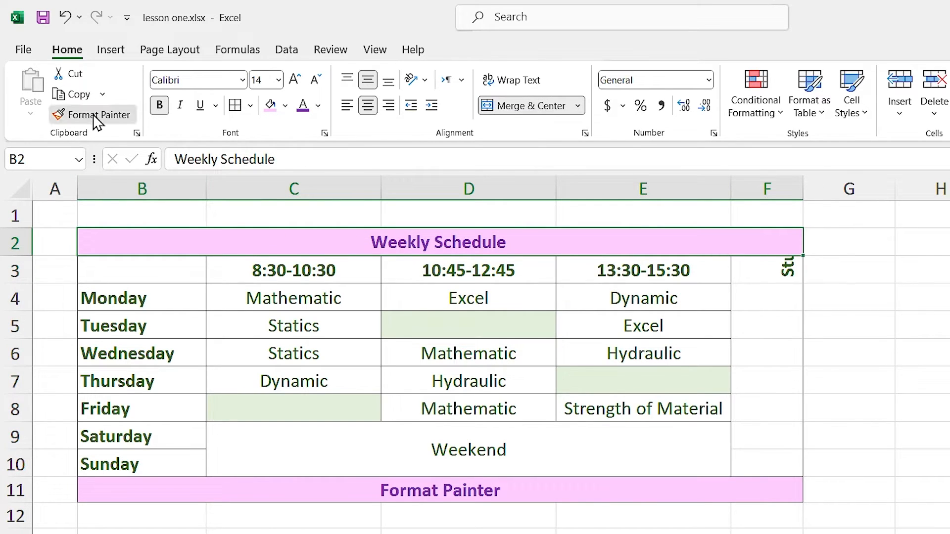
click(131, 298)
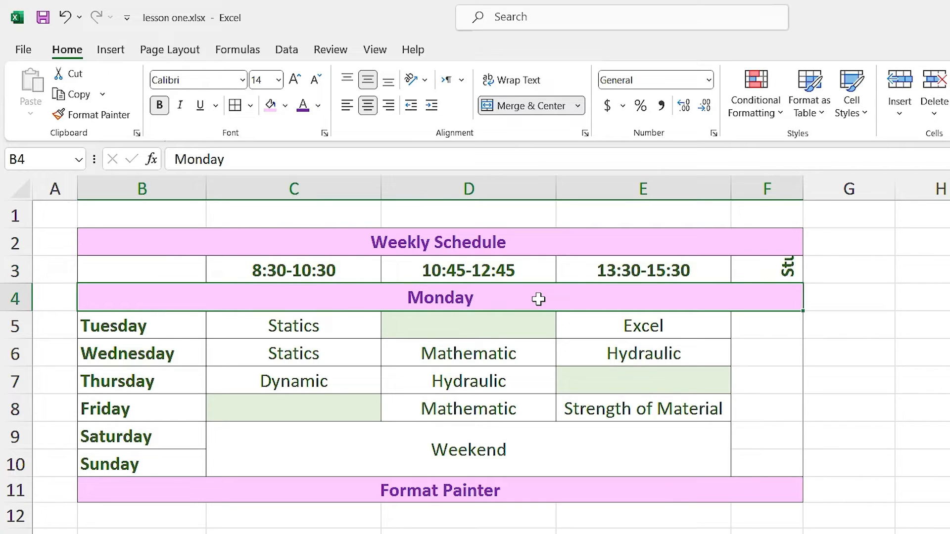
key(ctrl+z)
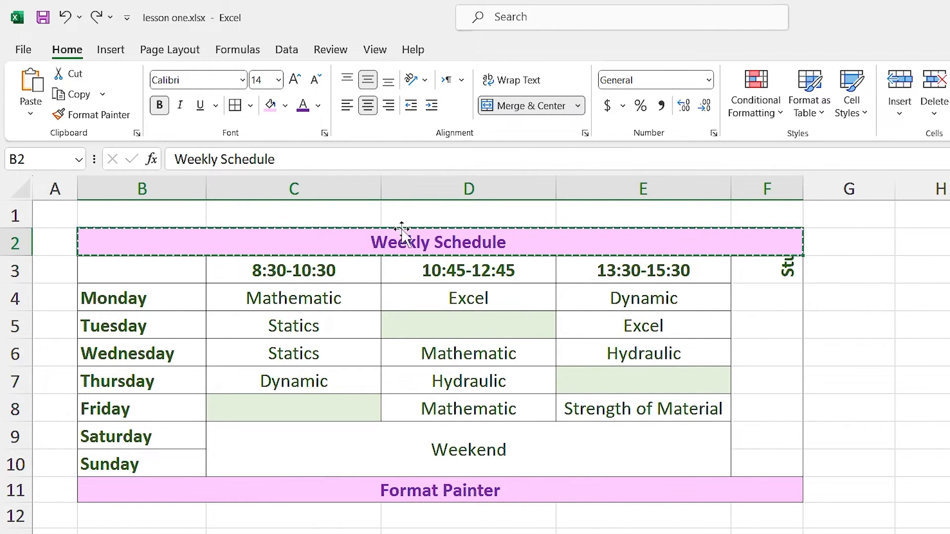
Unmerge the Weekly Schedule title cell spanning B2:F2.
click(519, 110)
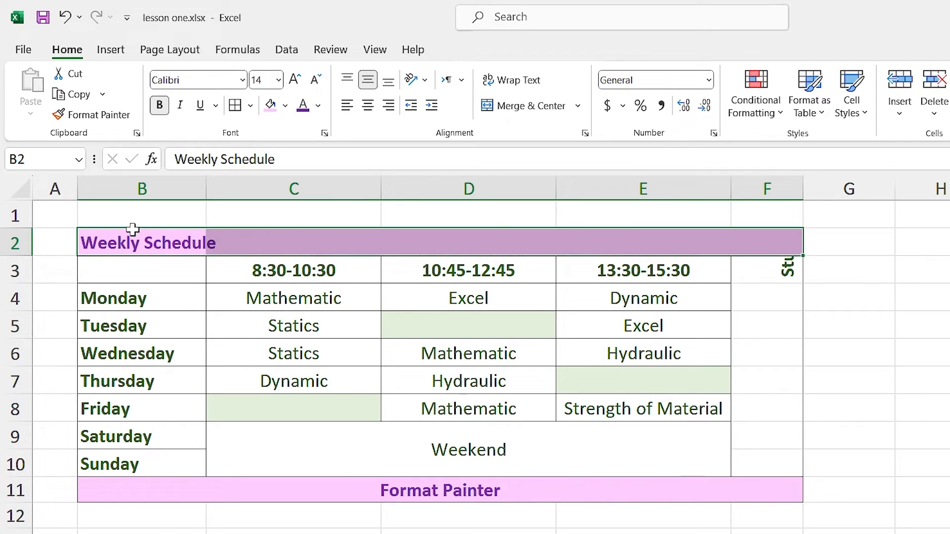
Copy the Weekly Schedule title's formatting from B2 onto the Monday cell B4 with Format Painter.
click(141, 245)
click(88, 114)
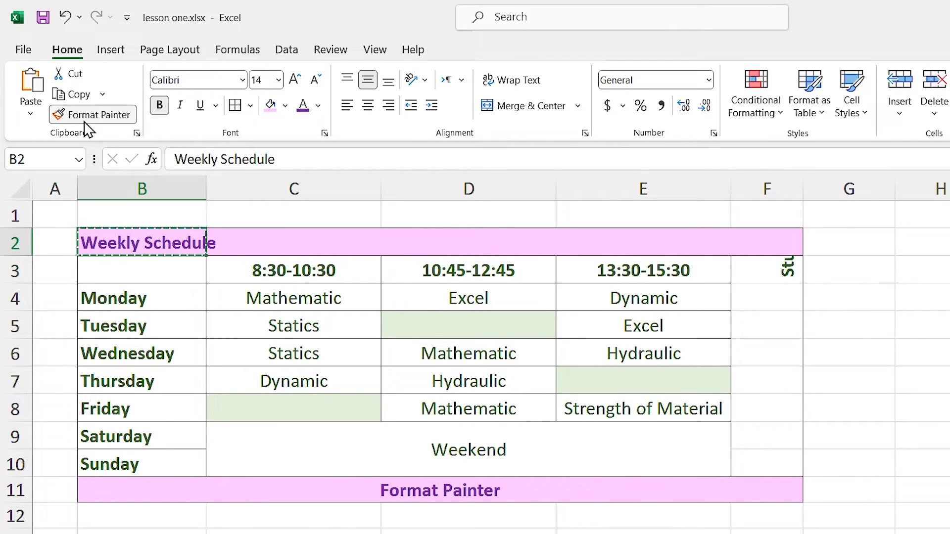
click(131, 296)
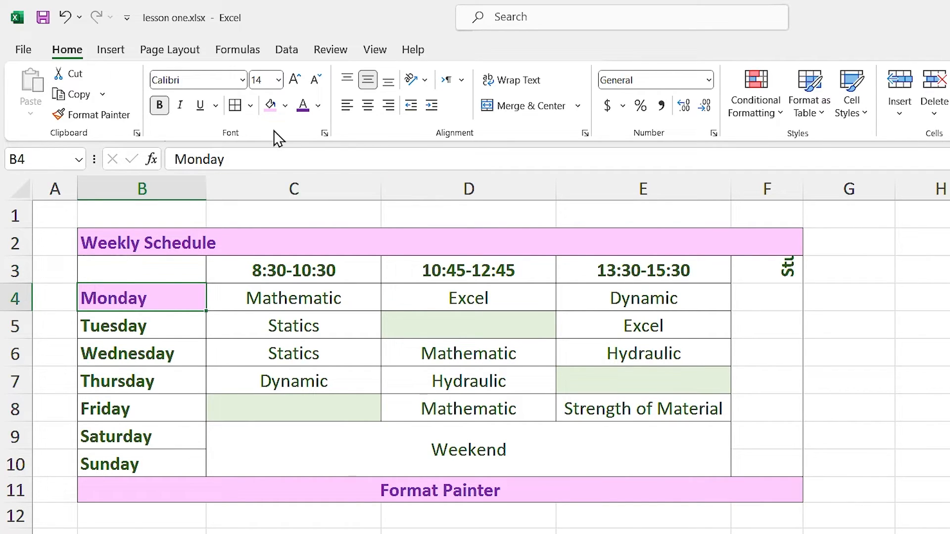
Give the Monday cell B4 a light lavender fill and a dark blue font color.
click(285, 105)
click(281, 302)
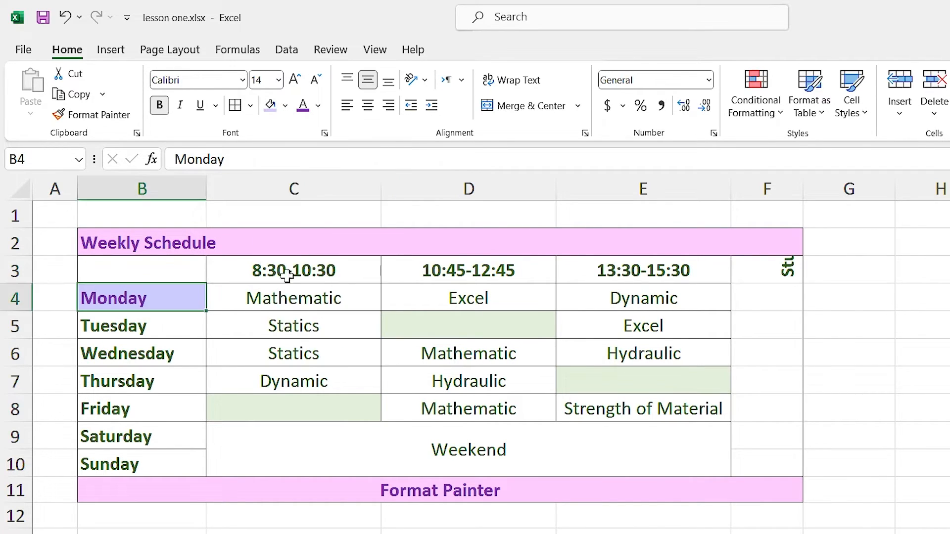
click(318, 105)
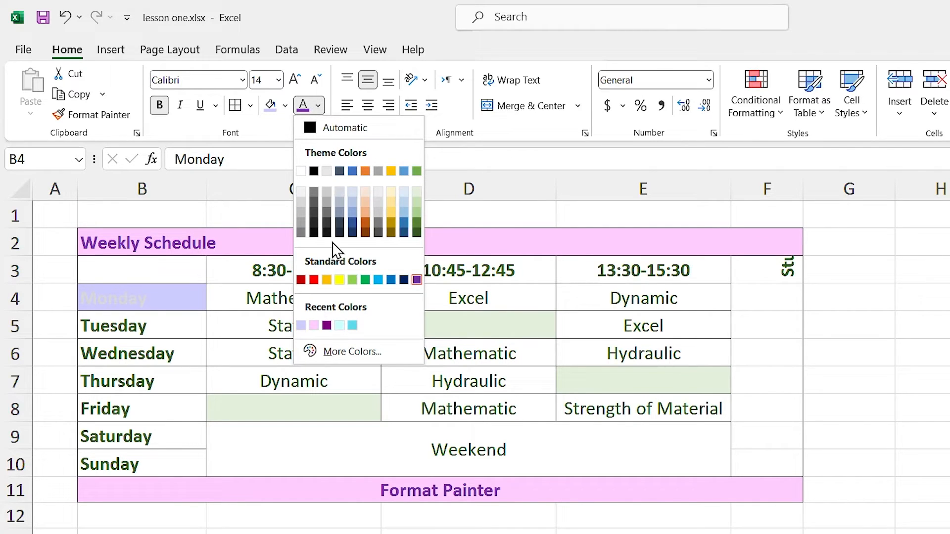
click(352, 237)
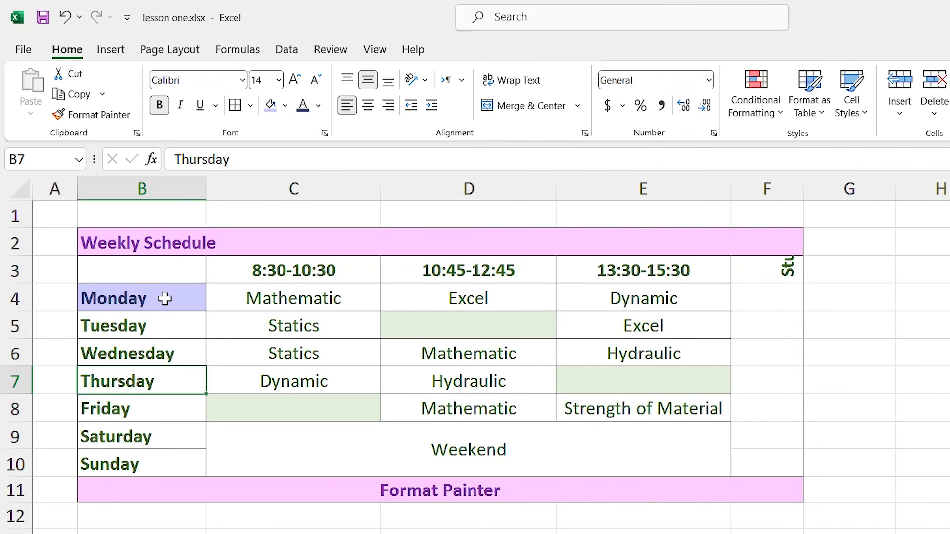
Copy the Monday cell's formatting onto the Tuesday to Sunday cells B5:B10 with Format Painter.
click(165, 299)
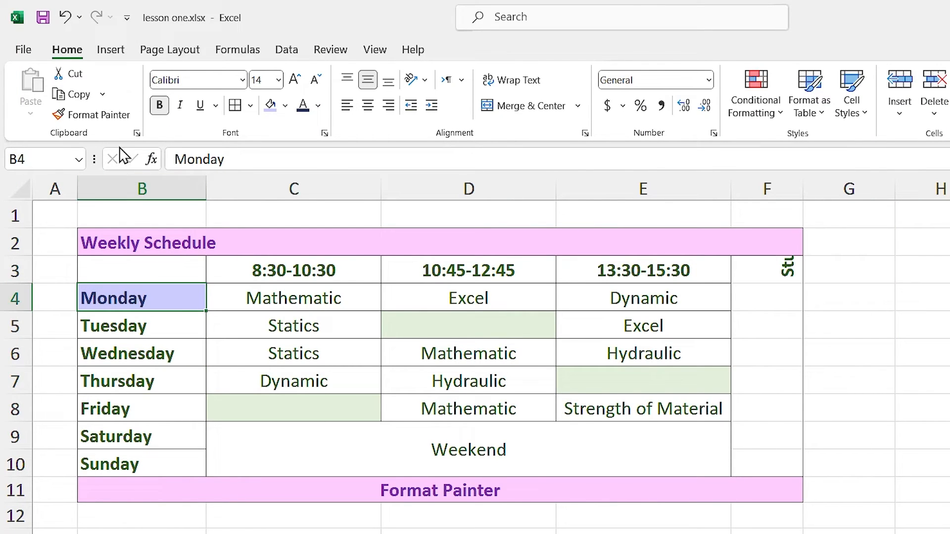
click(112, 115)
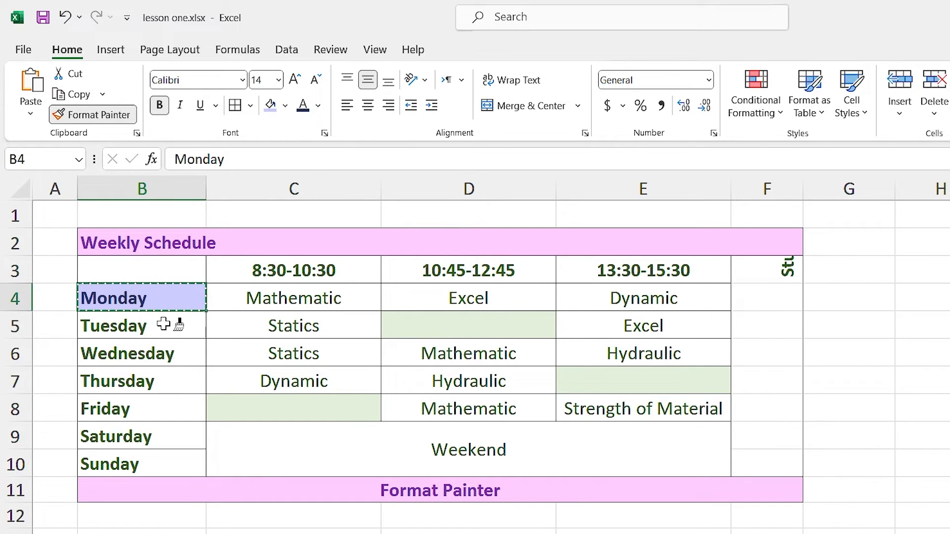
mouse_move(168, 324)
mouse_down()
mouse_move(165, 416)
mouse_move(152, 469)
mouse_move(147, 464)
mouse_up()
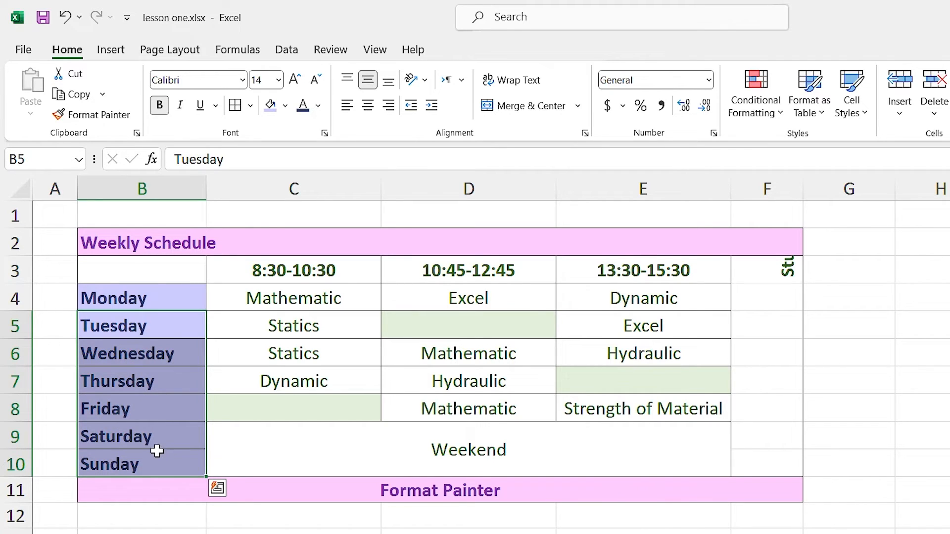
Apply the Monday cell's formatting to the empty cells C8, D5 and E7, restarting Format Painter from B4 for each one.
click(167, 298)
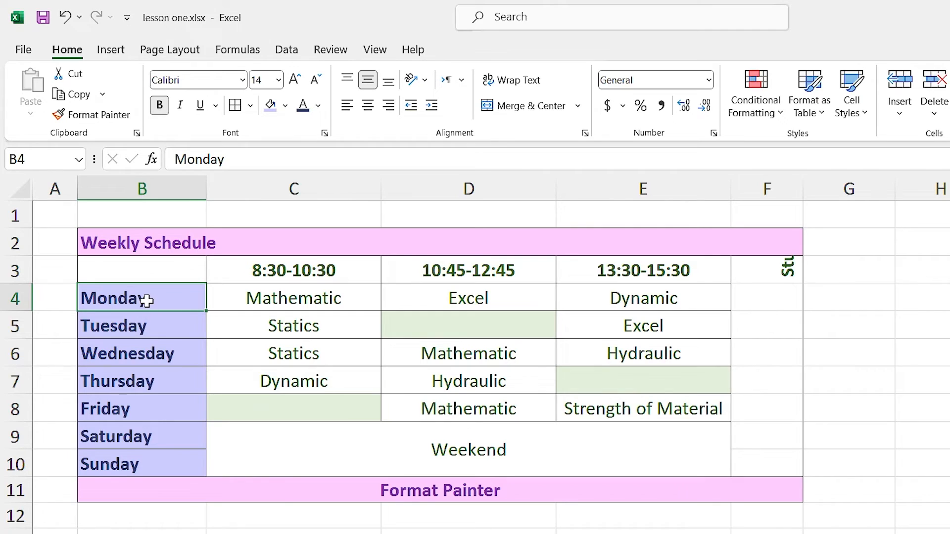
click(88, 114)
click(288, 401)
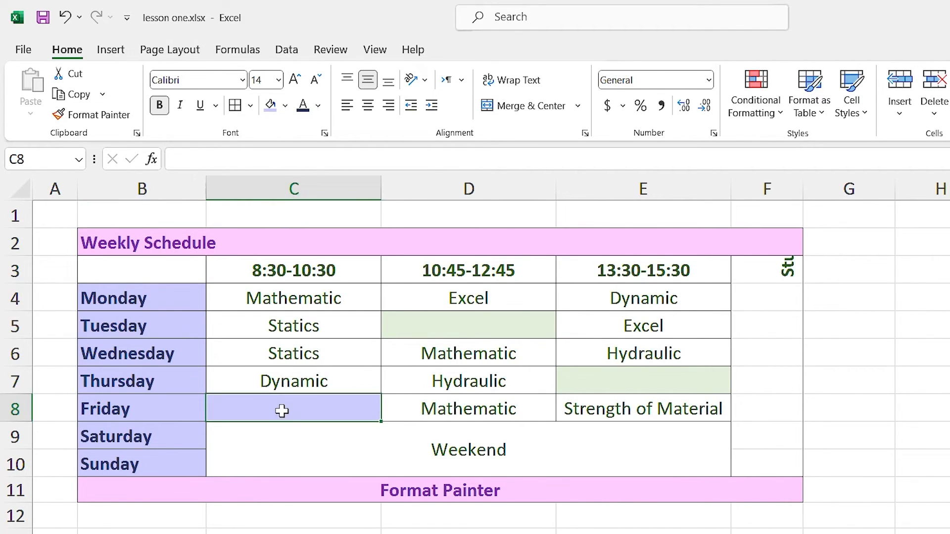
click(146, 299)
click(101, 119)
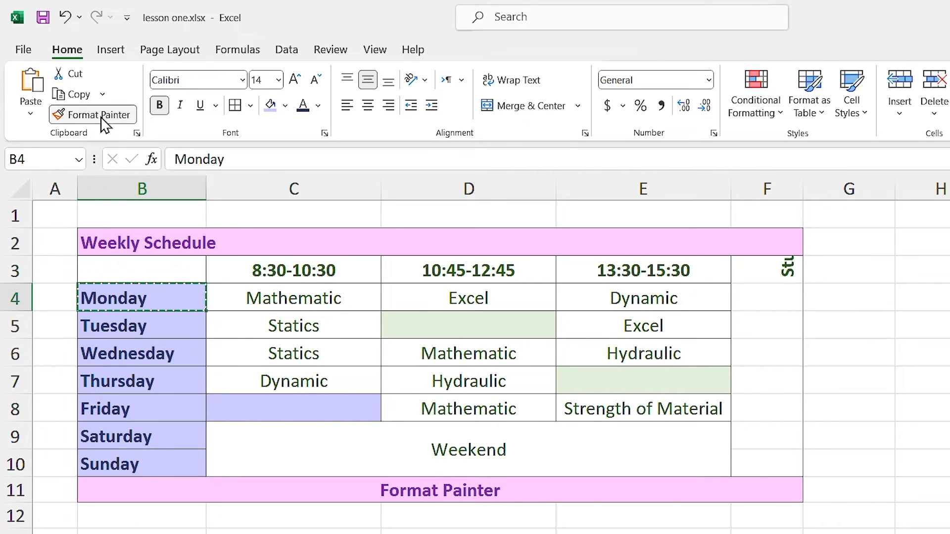
click(464, 325)
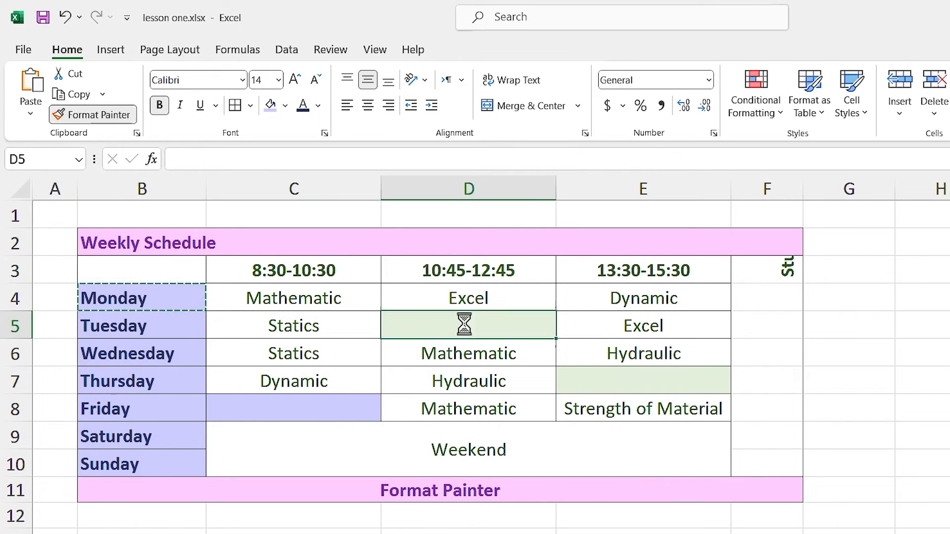
click(162, 296)
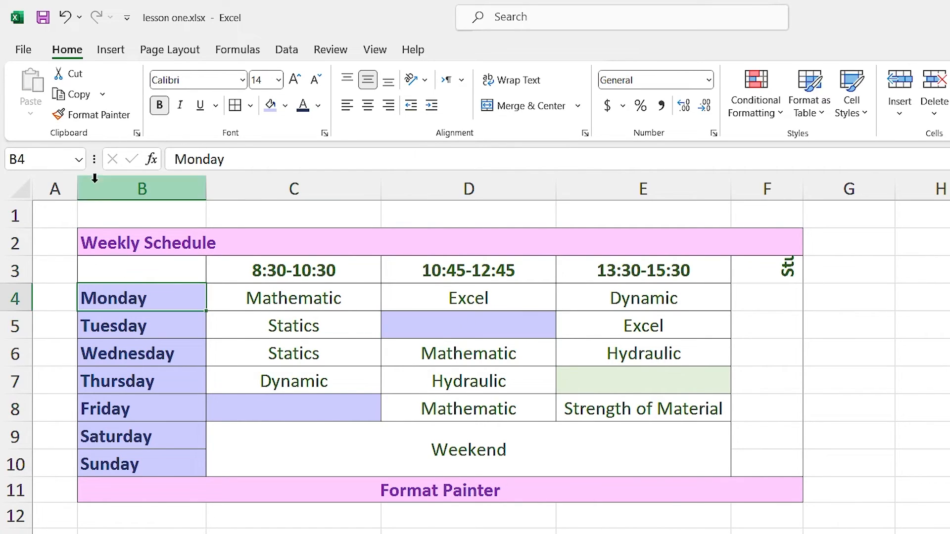
click(89, 118)
click(594, 378)
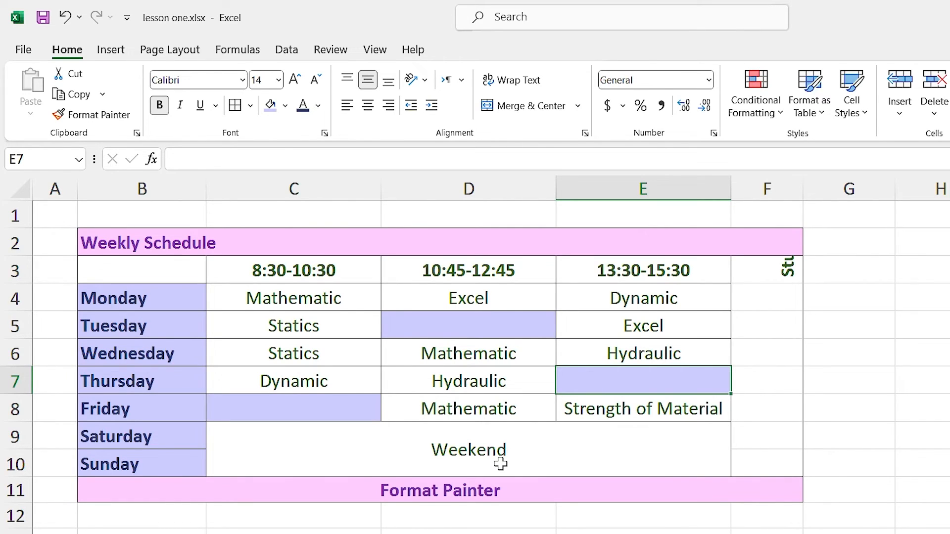
Undo the formatting applied to the empty cells E7, D5 and C8.
key(ctrl+z)
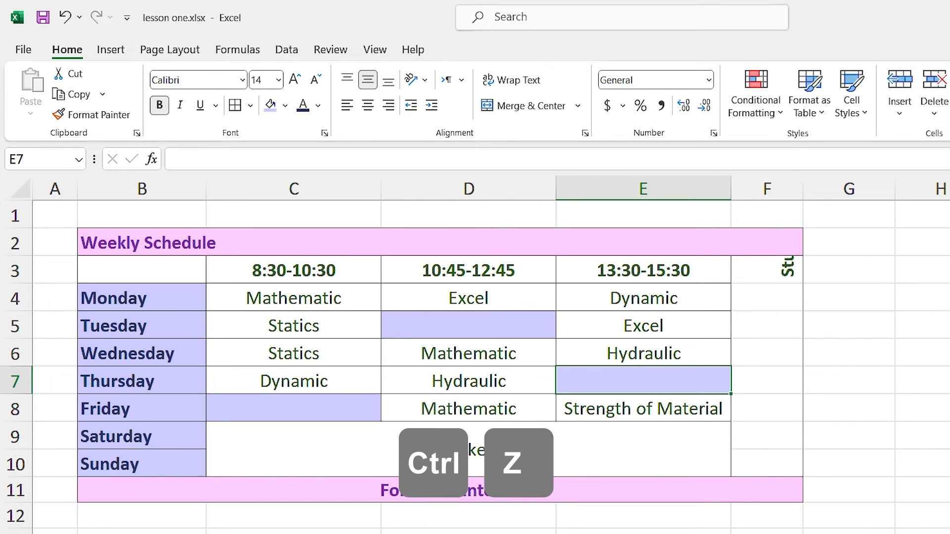
key(ctrl+z)
key(ctrl+z)
key(ctrl+z)
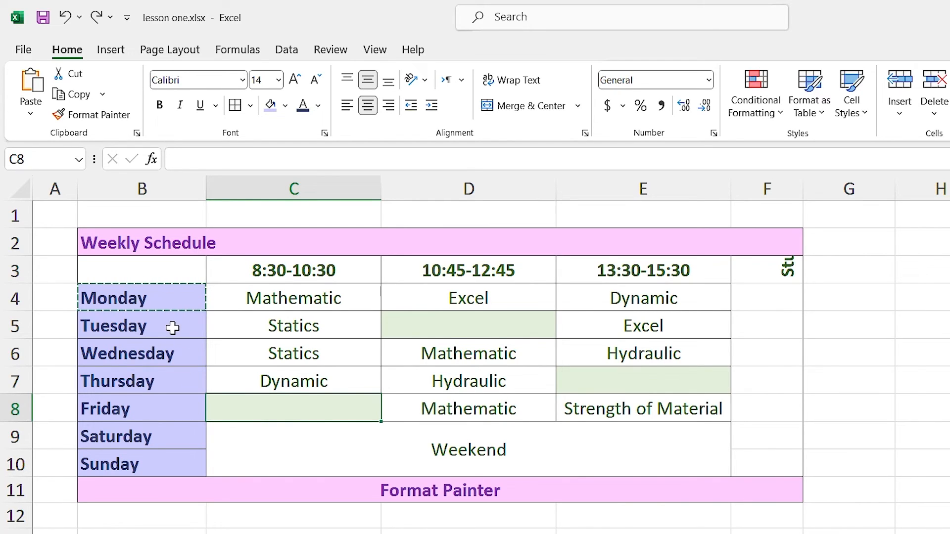
Keep Format Painter active from the Monday cell B4 and apply its formatting to the empty cells C8, D5, E7 and B3.
click(167, 298)
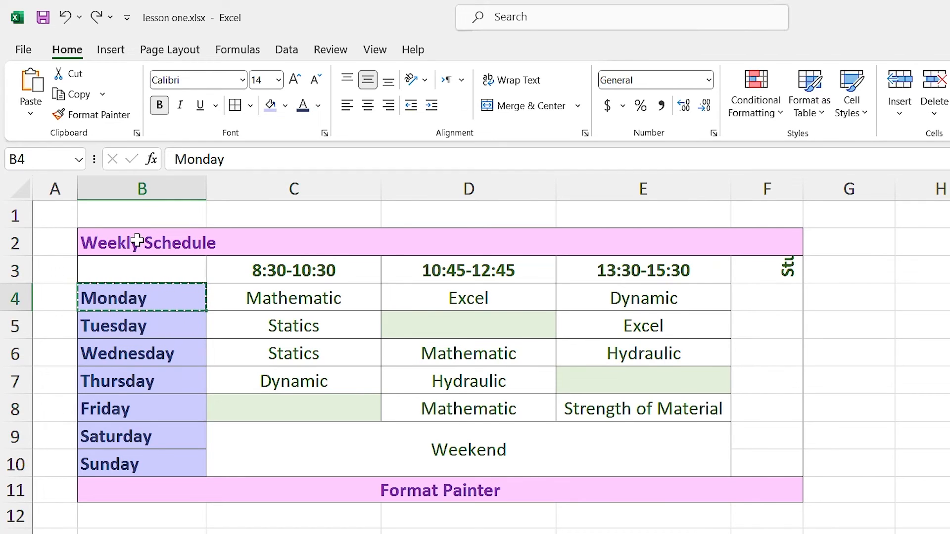
double_click(95, 119)
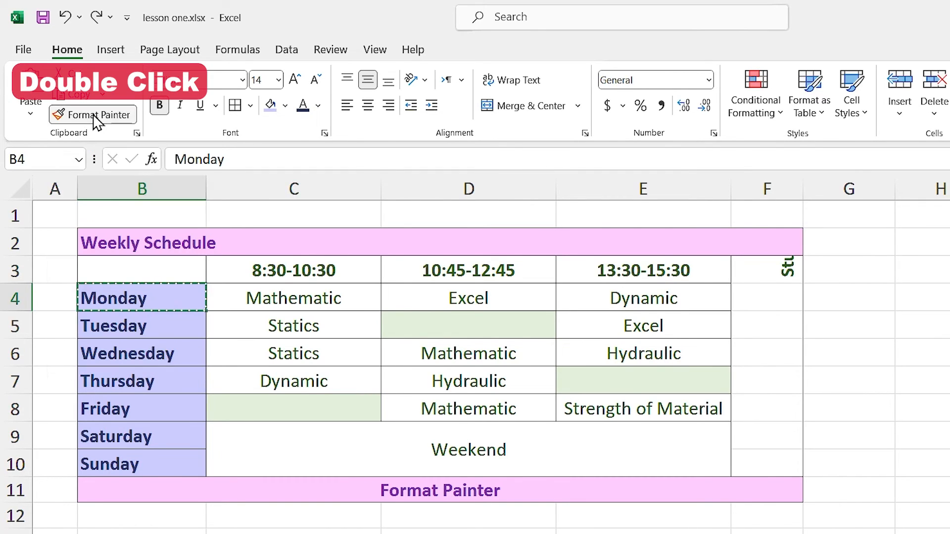
click(257, 408)
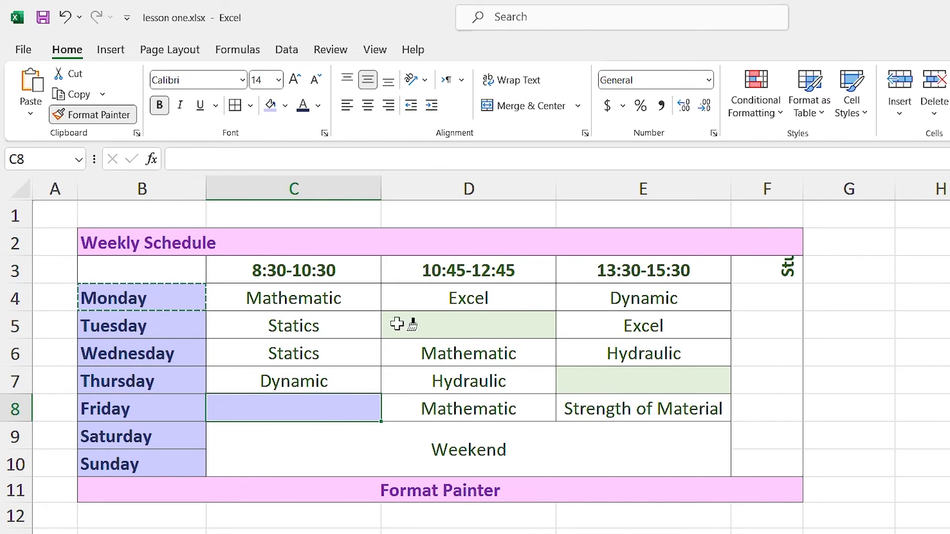
click(460, 325)
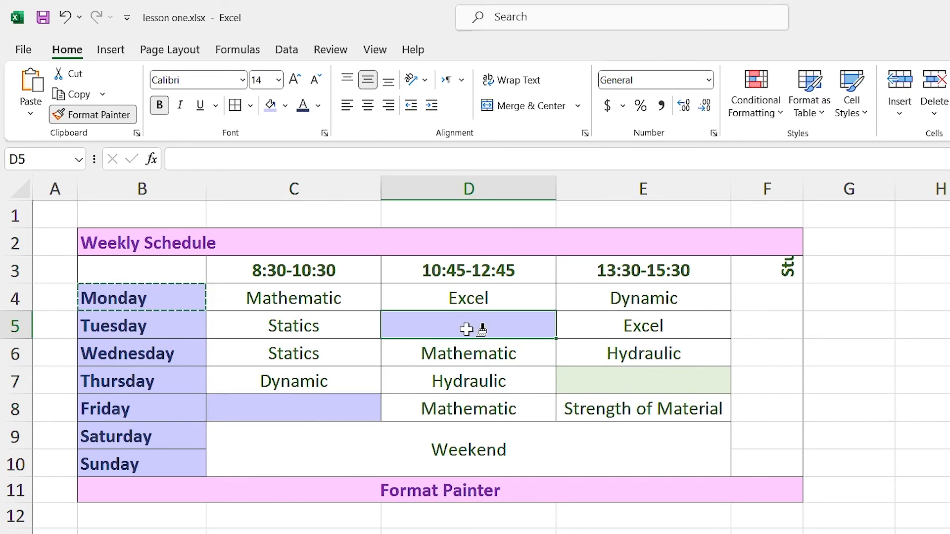
click(613, 382)
click(139, 275)
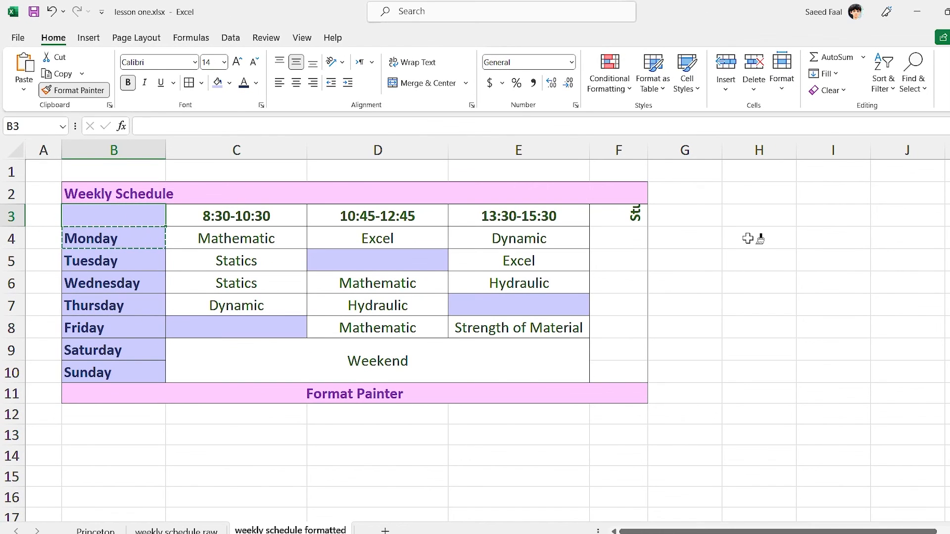
Apply the same Monday formatting to the blank range H4:J9 and cells H11 and J11, and turn Format Painter off.
mouse_move(749, 239)
mouse_down()
mouse_move(853, 357)
mouse_move(893, 346)
mouse_up()
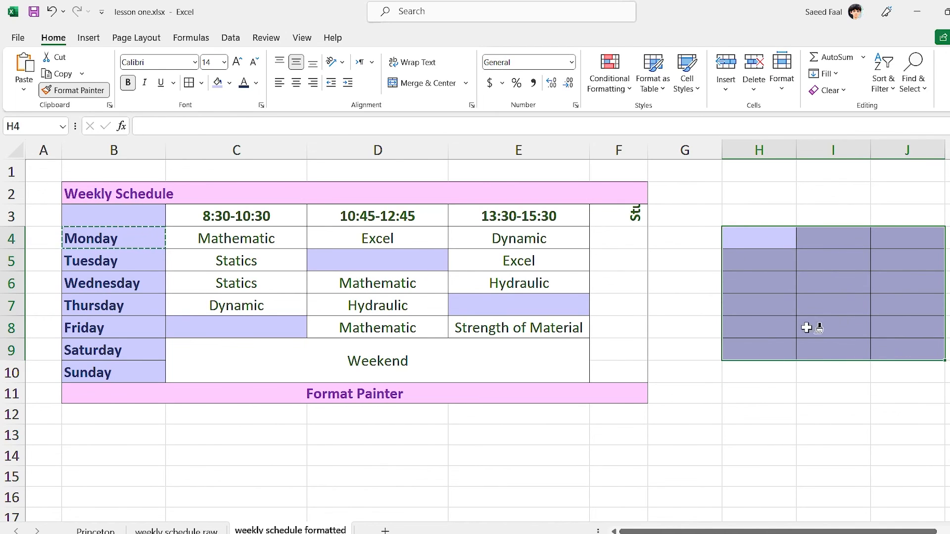
click(748, 392)
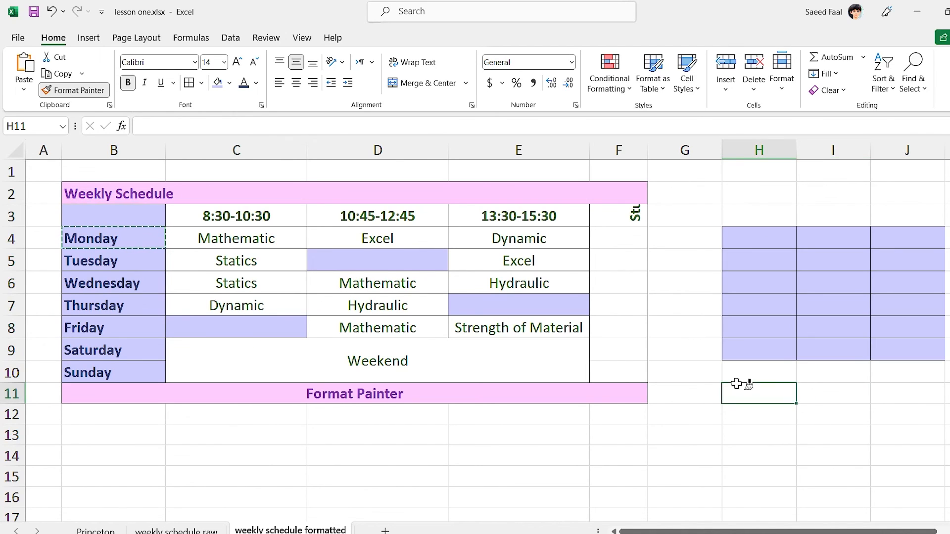
click(868, 394)
click(879, 395)
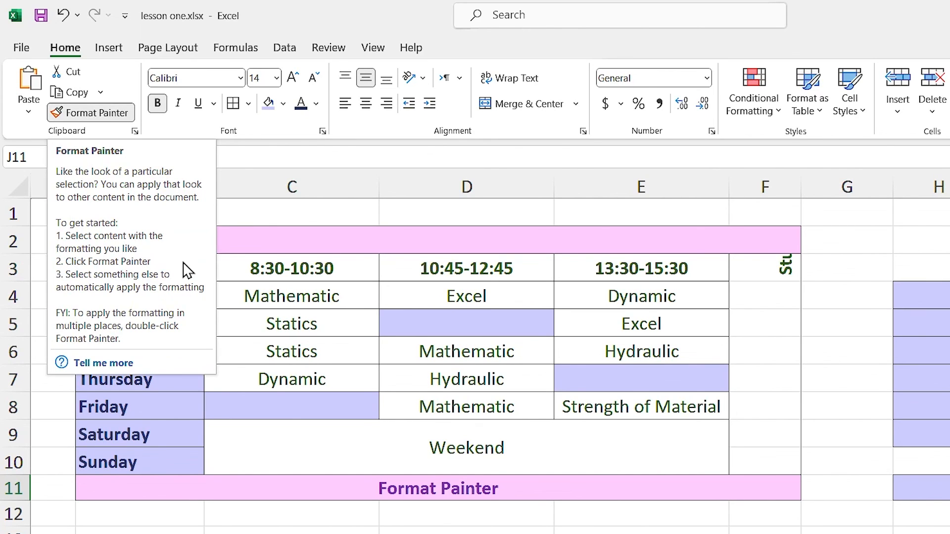
key(Escape)
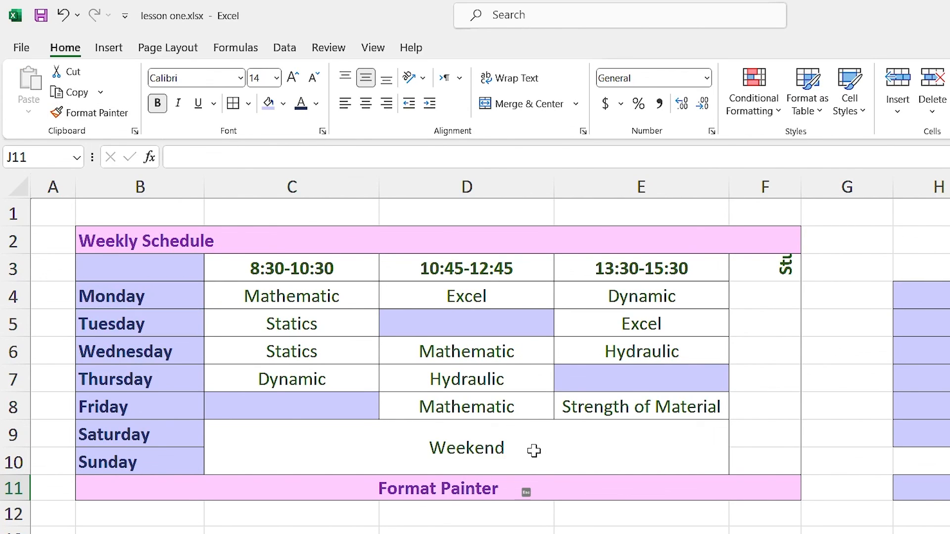